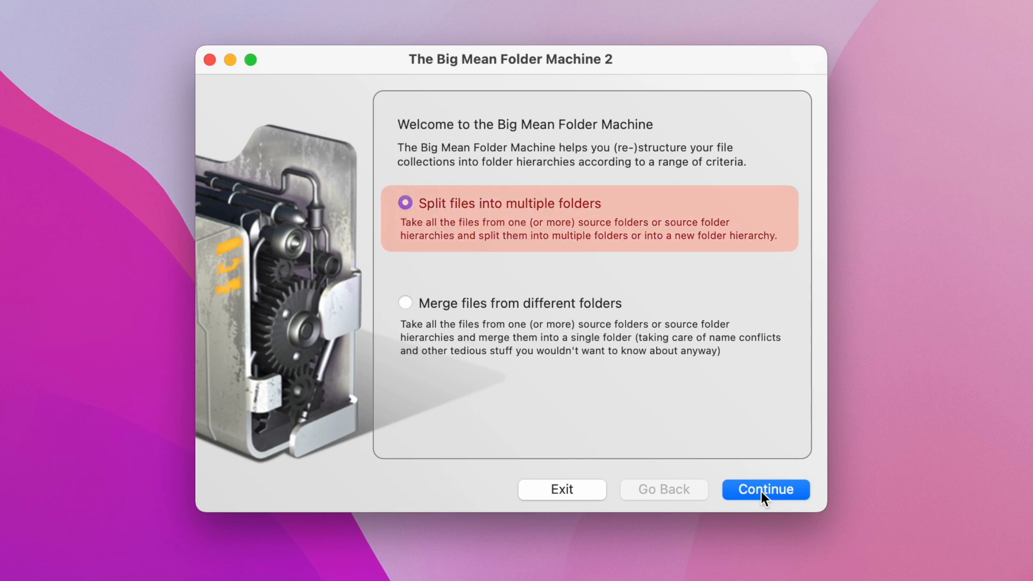
Choose to split files into multiple folders and add 100MSDCF and fromT1BackupDisk as source folders, including their subfolders
left_click(760, 491)
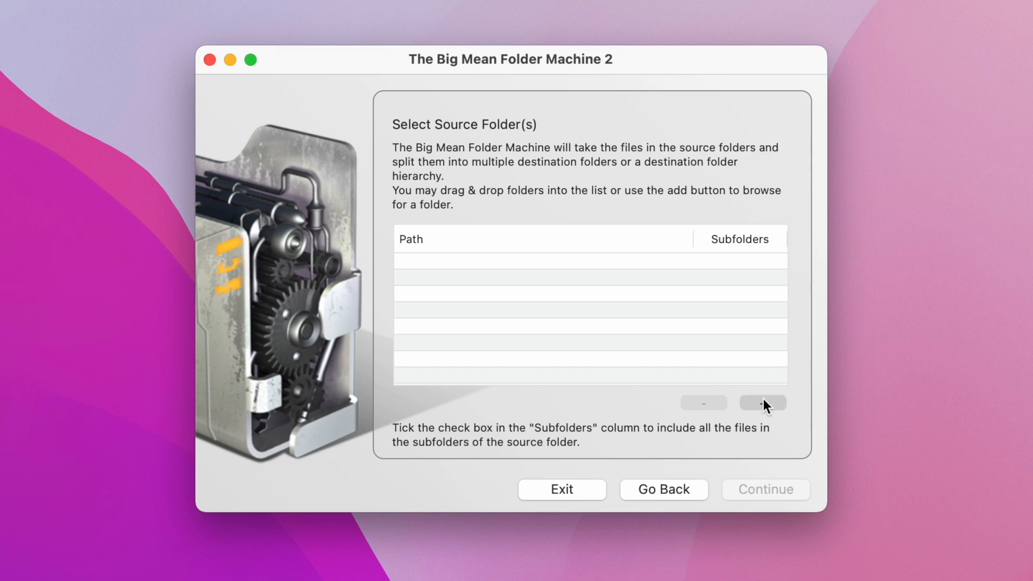
left_click(763, 401)
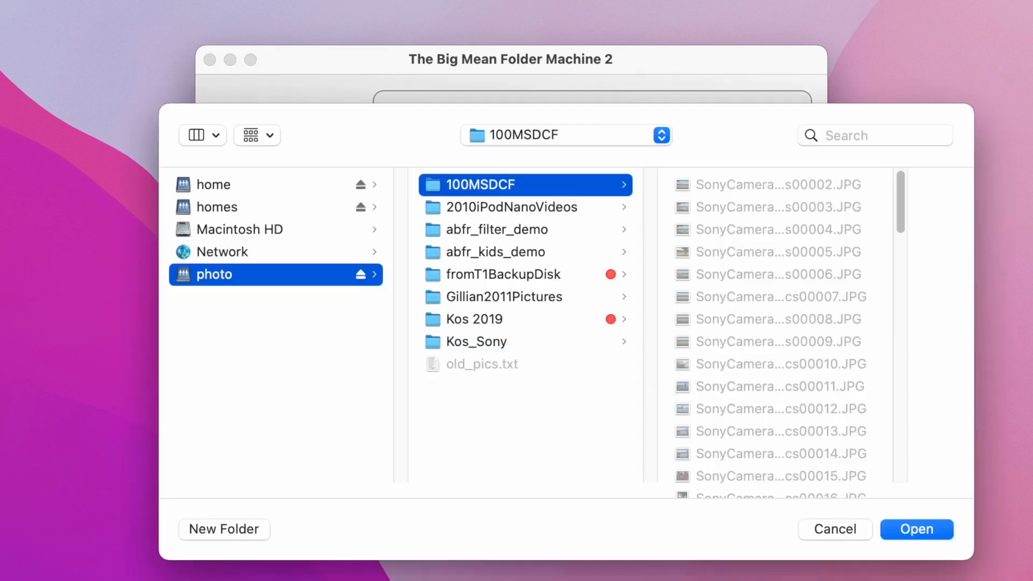
left_click(917, 530)
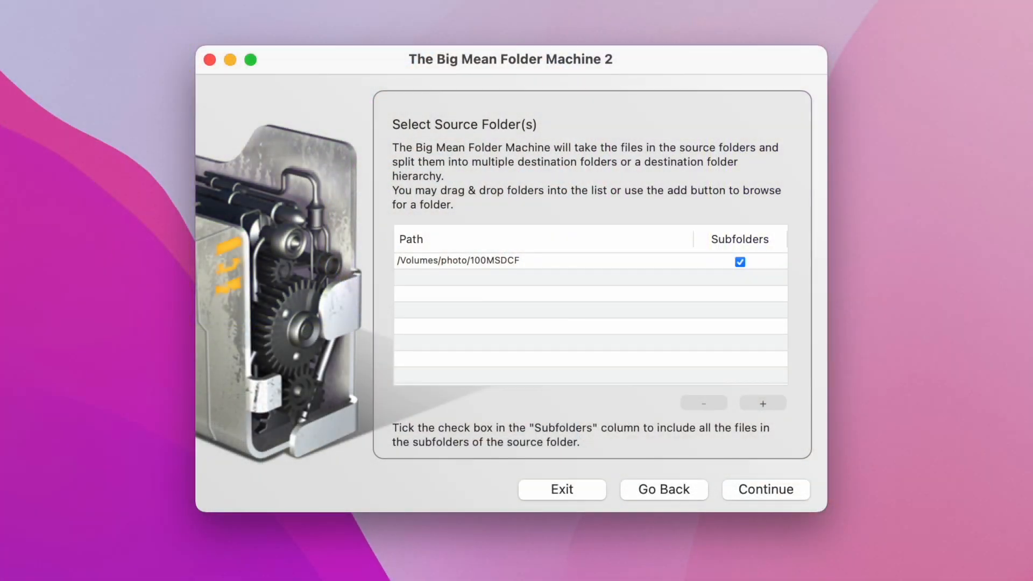
left_click_drag(70, 324, 494, 334)
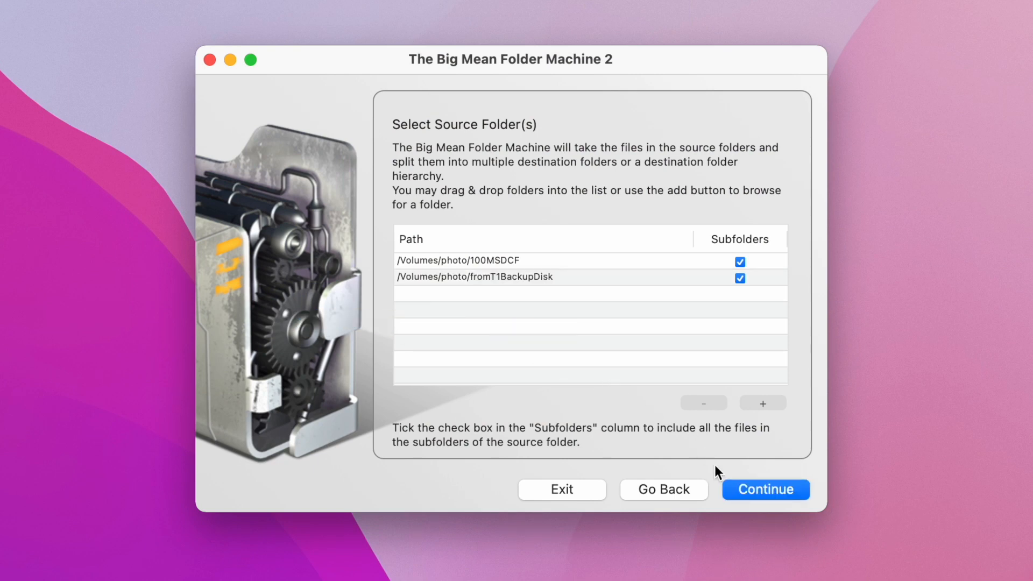
left_click(747, 492)
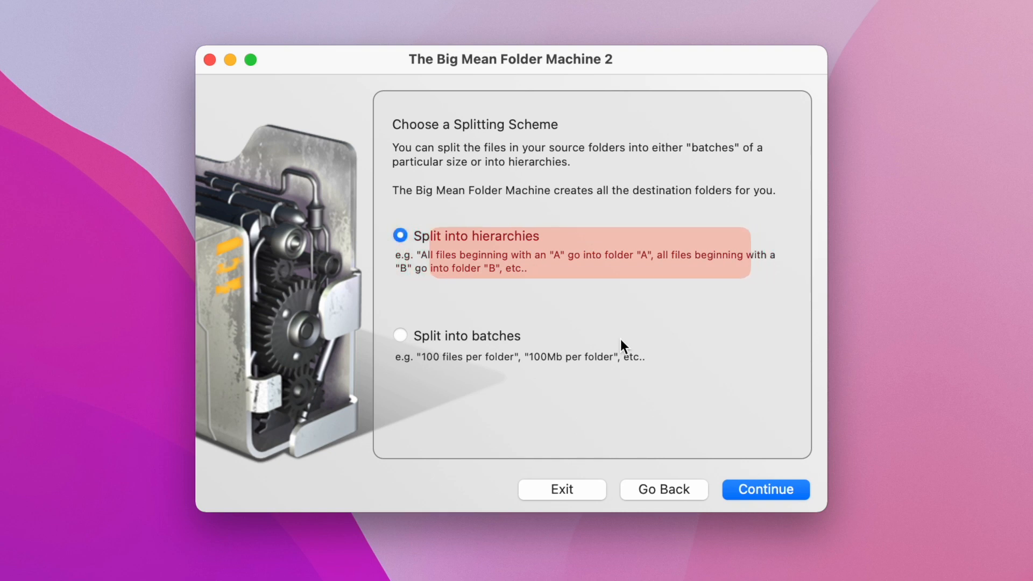
Split into hierarchies, with Photo shooting date (YYYY) as the first hierarchy level and folder names in Proper Case
left_click(758, 496)
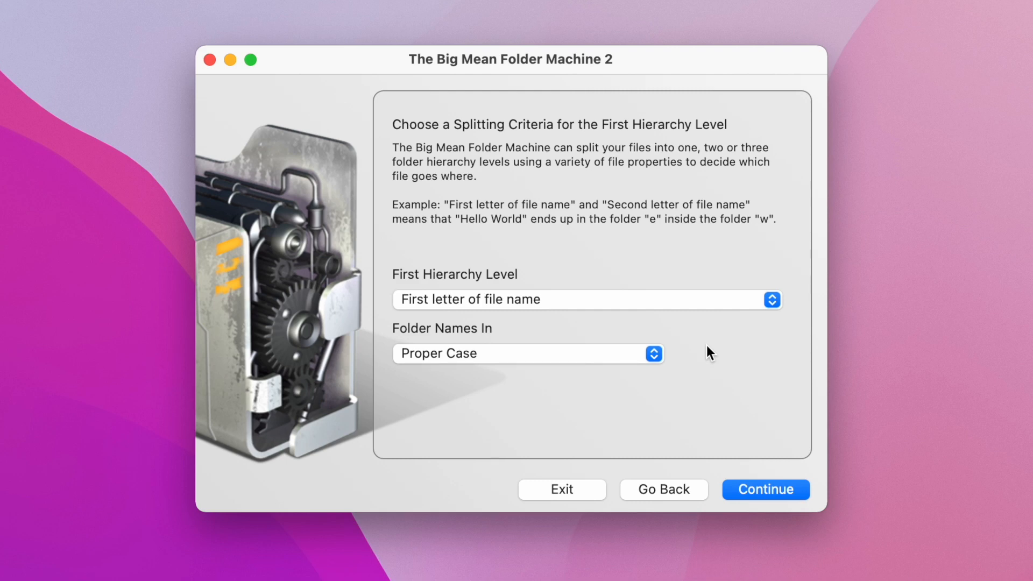
left_click(708, 296)
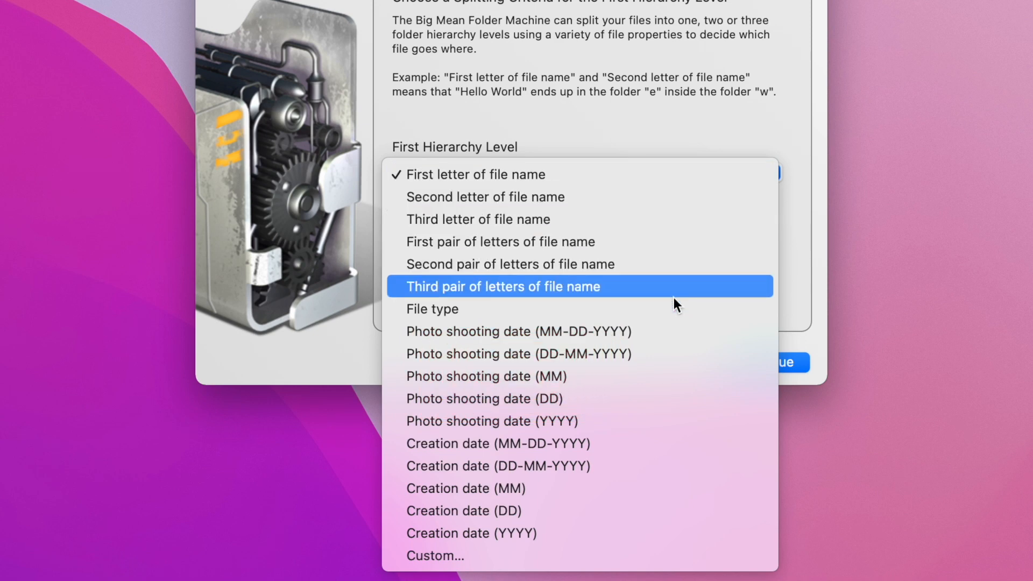
left_click(655, 421)
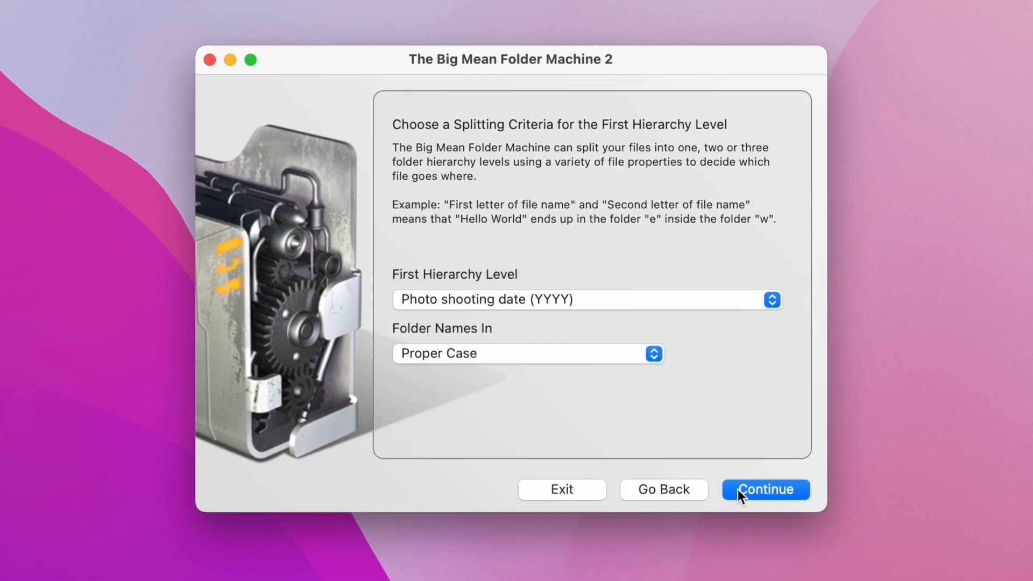
left_click(740, 489)
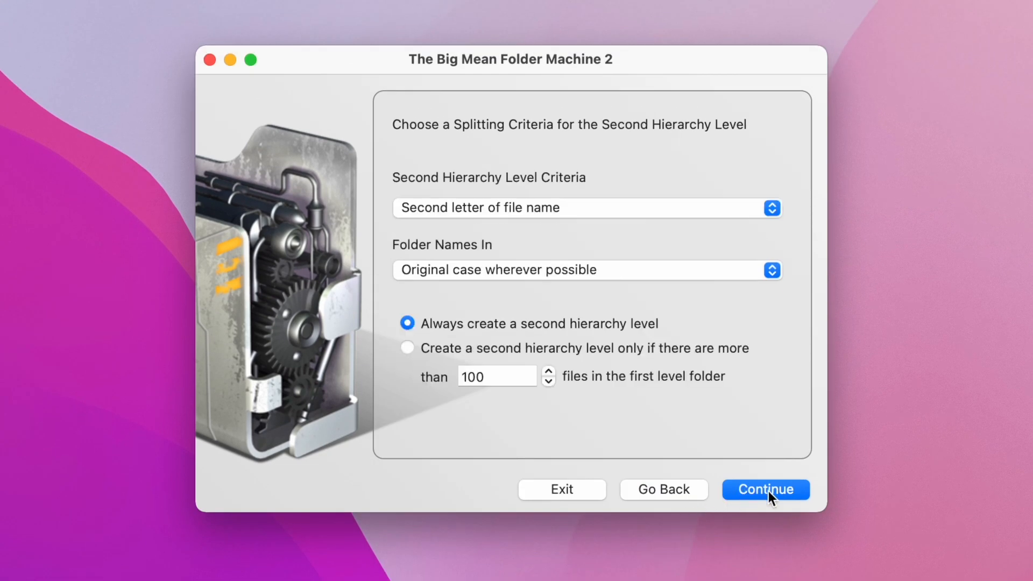
Set the second hierarchy level criteria to Photo shooting date (MM), always creating that level
left_click(568, 209)
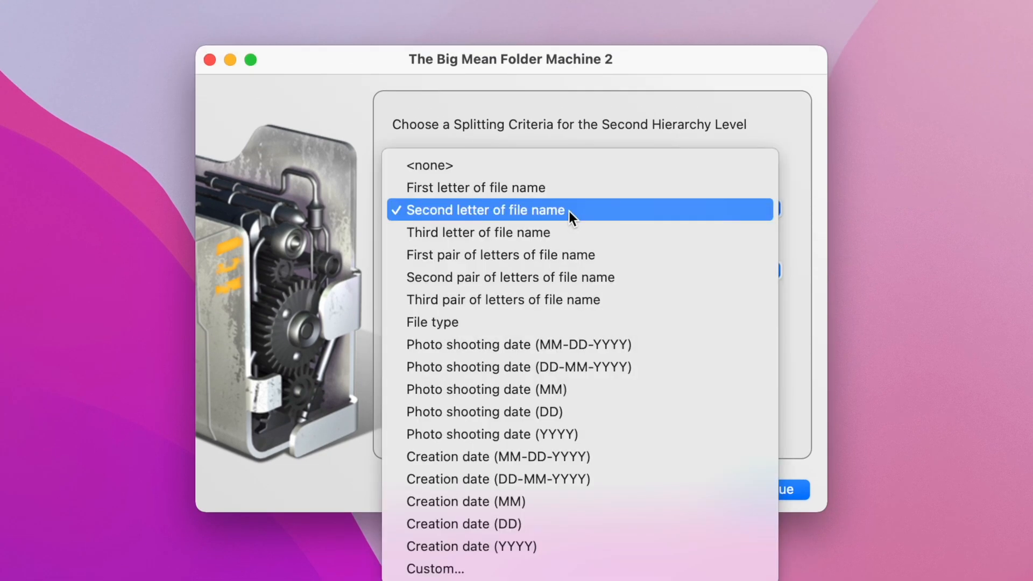
left_click(579, 398)
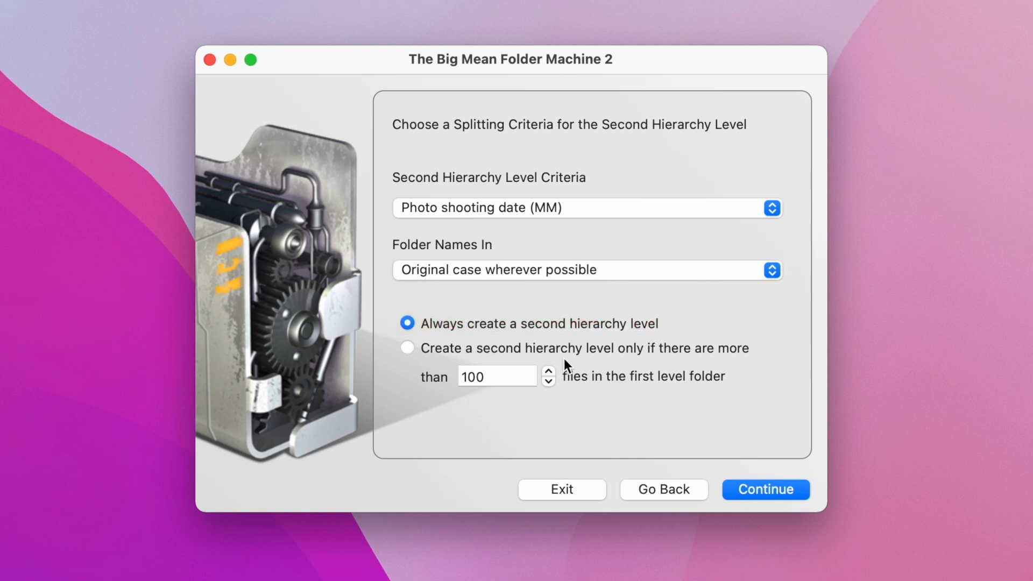
left_click(748, 490)
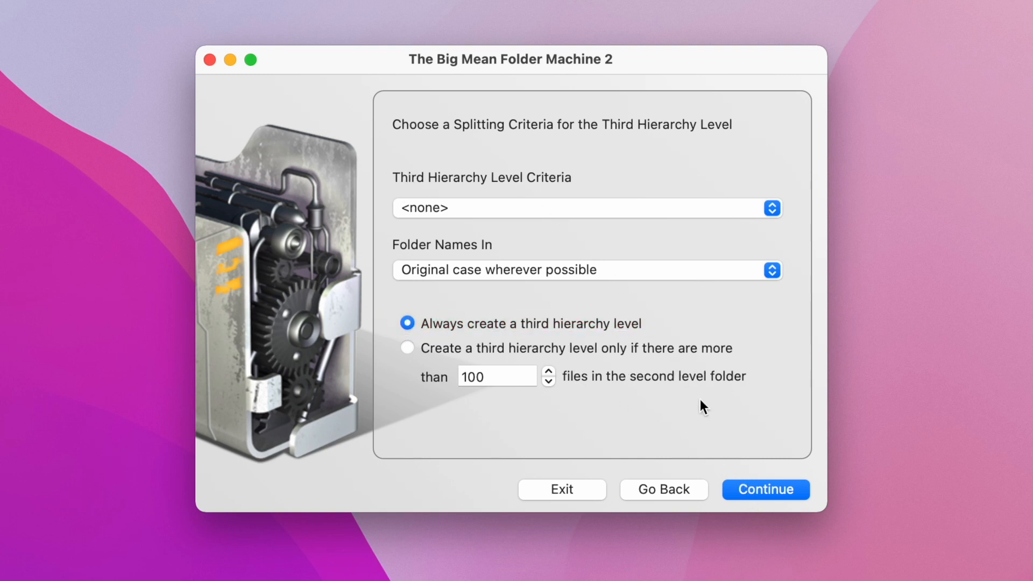
Accept <none> for the third hierarchy level and place files with missing EXIF data in the "others" folder
left_click(752, 490)
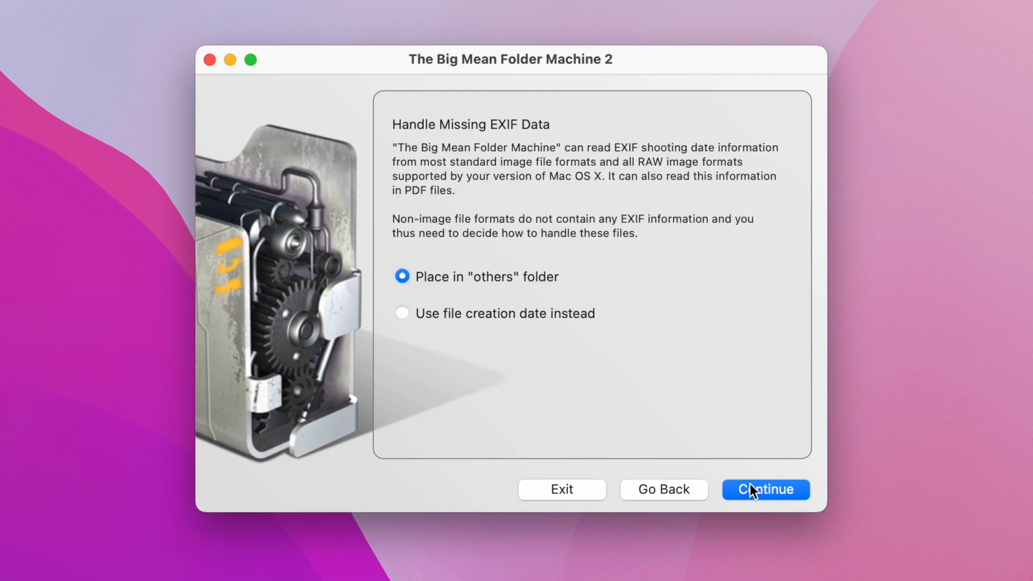
left_click(748, 486)
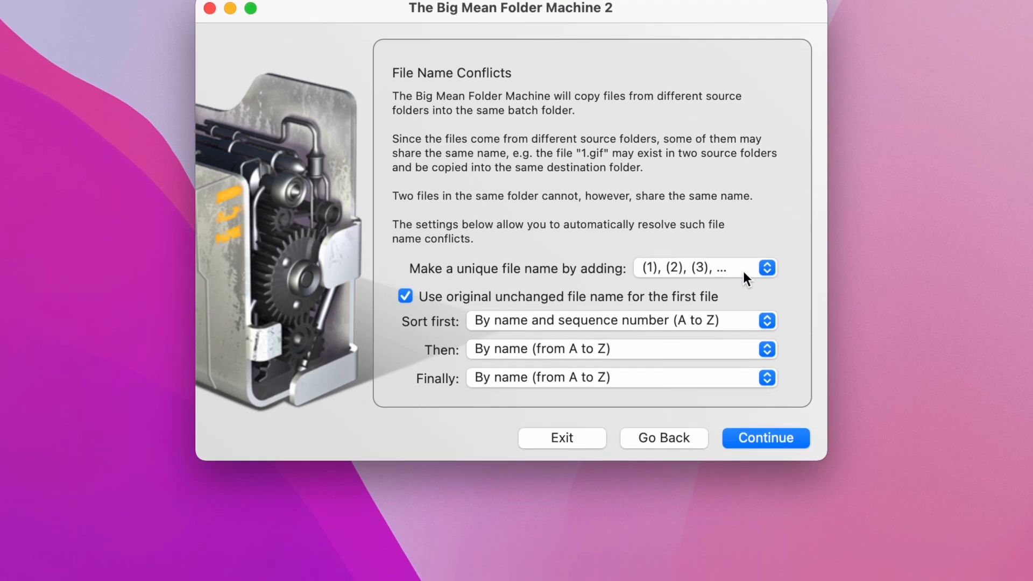
Resolve file name conflicts by adding (1), (2), (3), sorting first by EXIF digital camera date (oldest to newest)
left_click(744, 321)
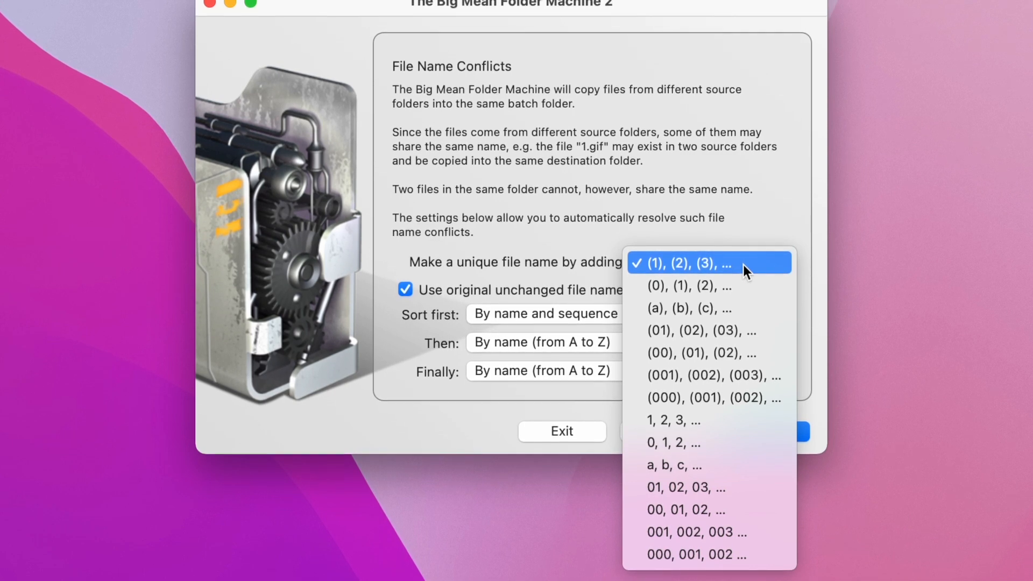
left_click(744, 272)
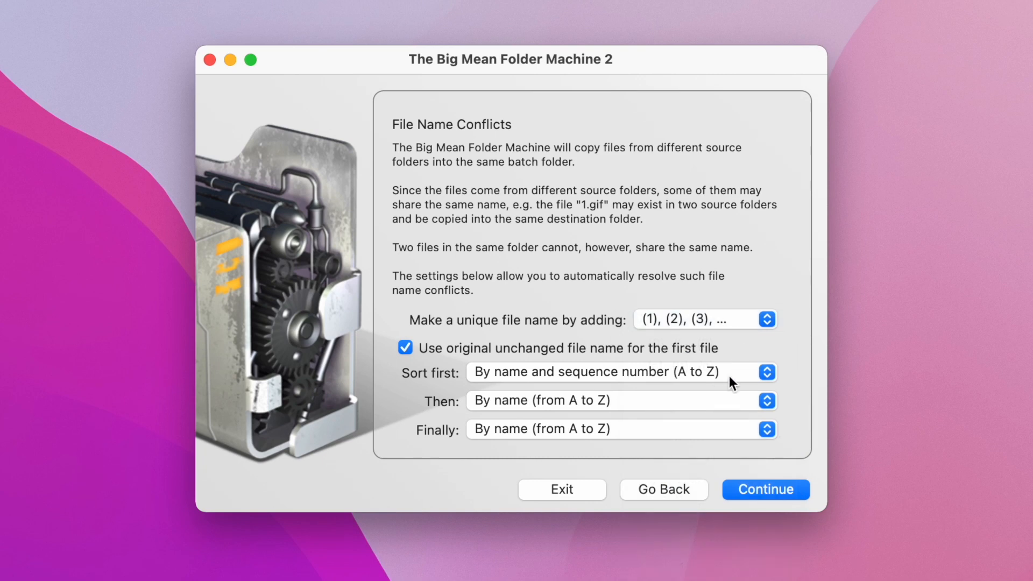
left_click(728, 375)
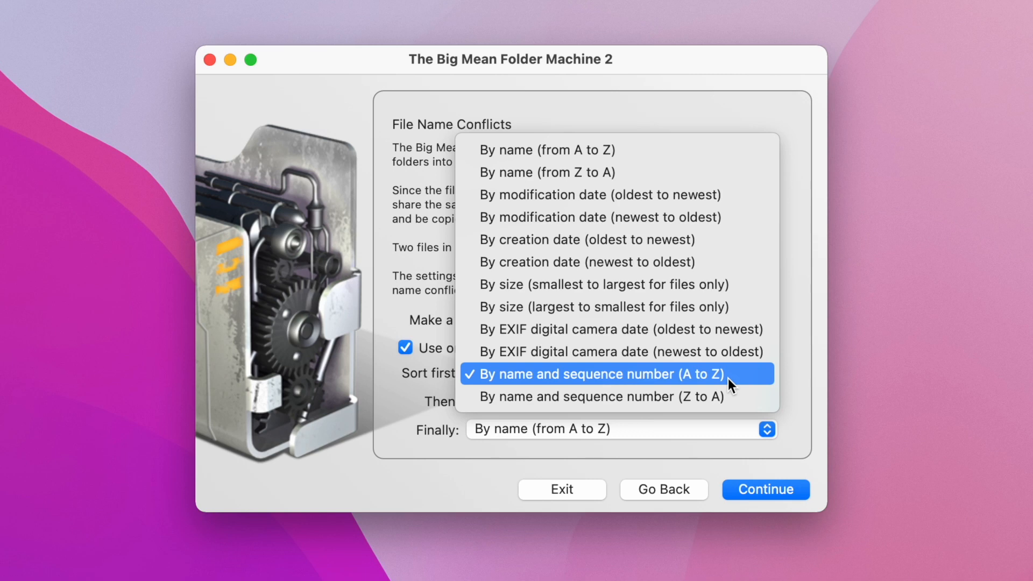
left_click(722, 336)
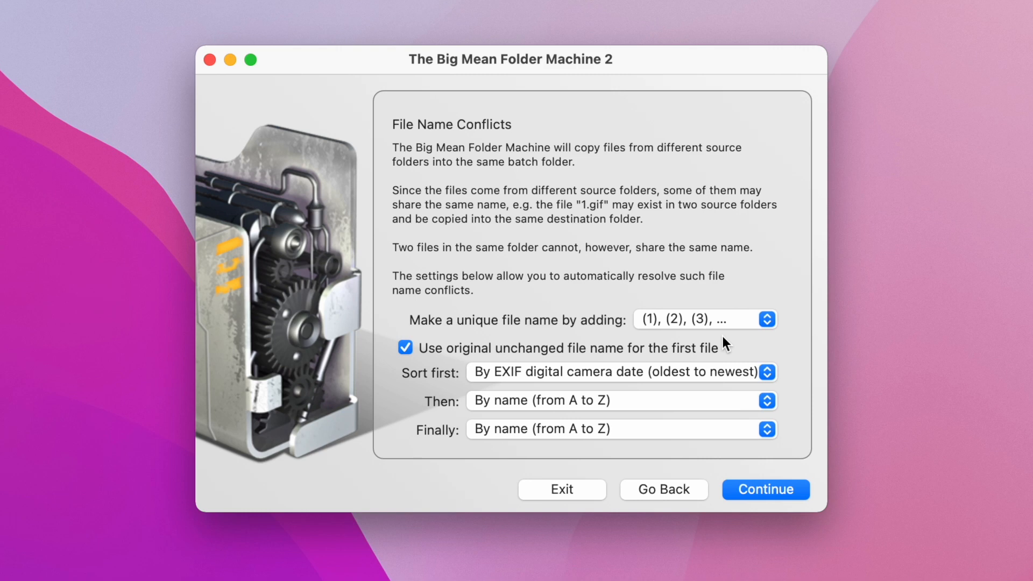
left_click(753, 484)
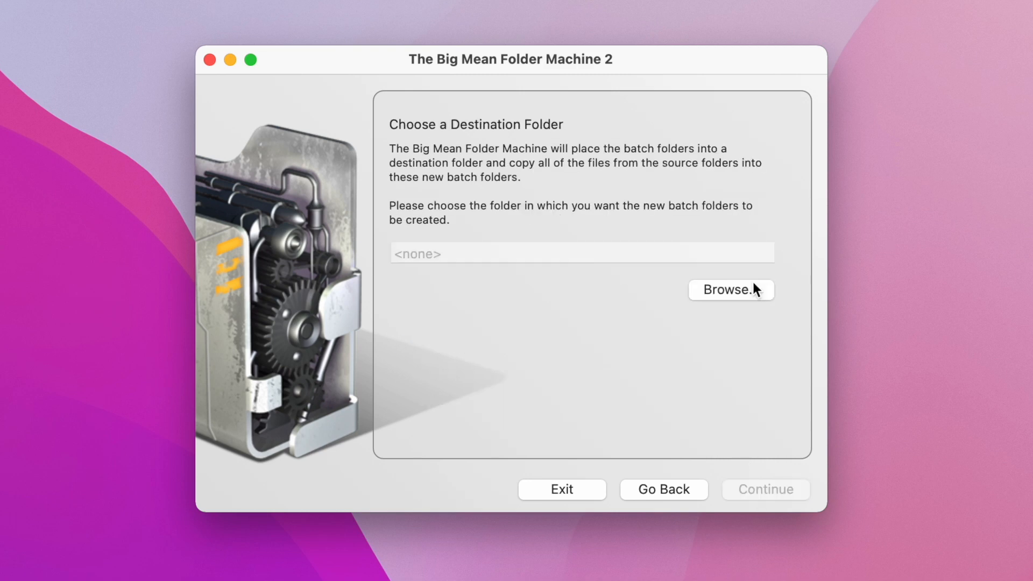
Create a folder named Destination inside Photos and use it as the destination folder
left_click(755, 290)
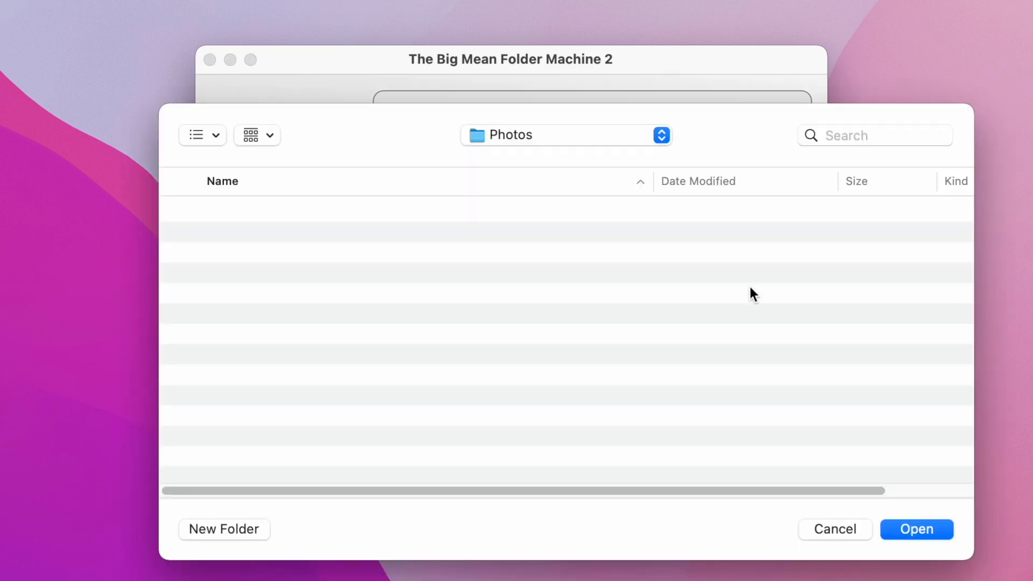
left_click(207, 526)
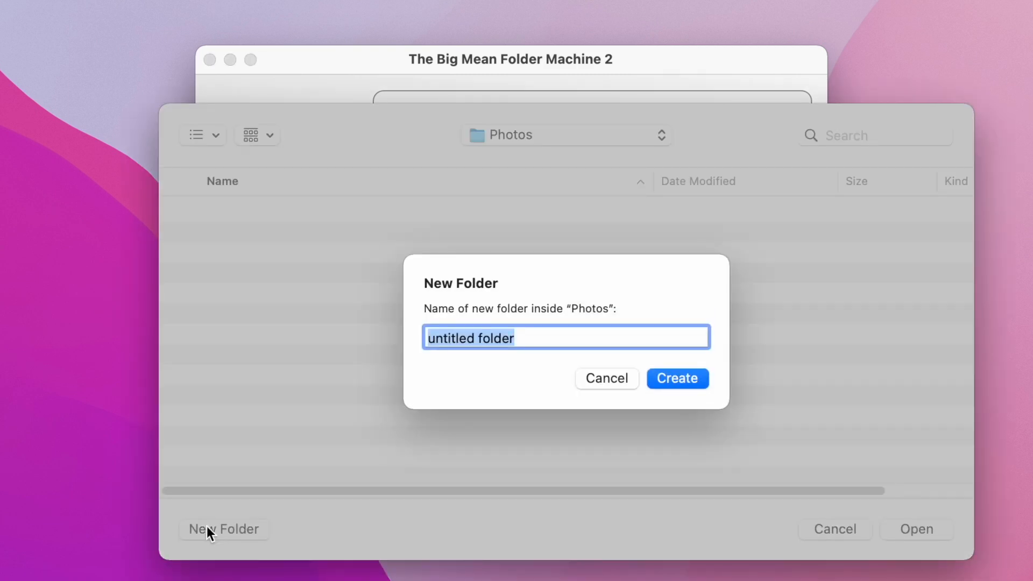
type("Destination")
key("Return")
key("Return")
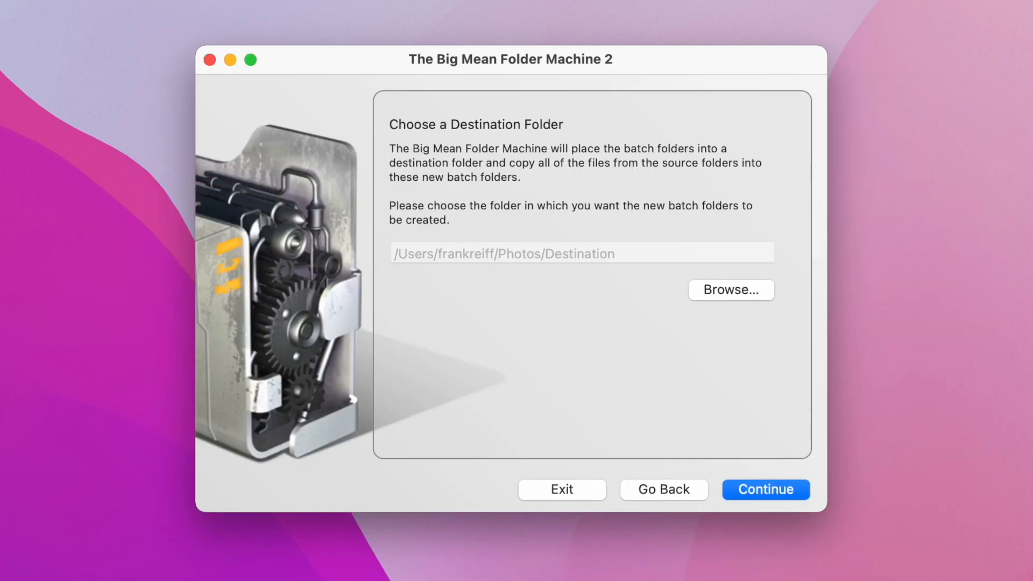
left_click(786, 489)
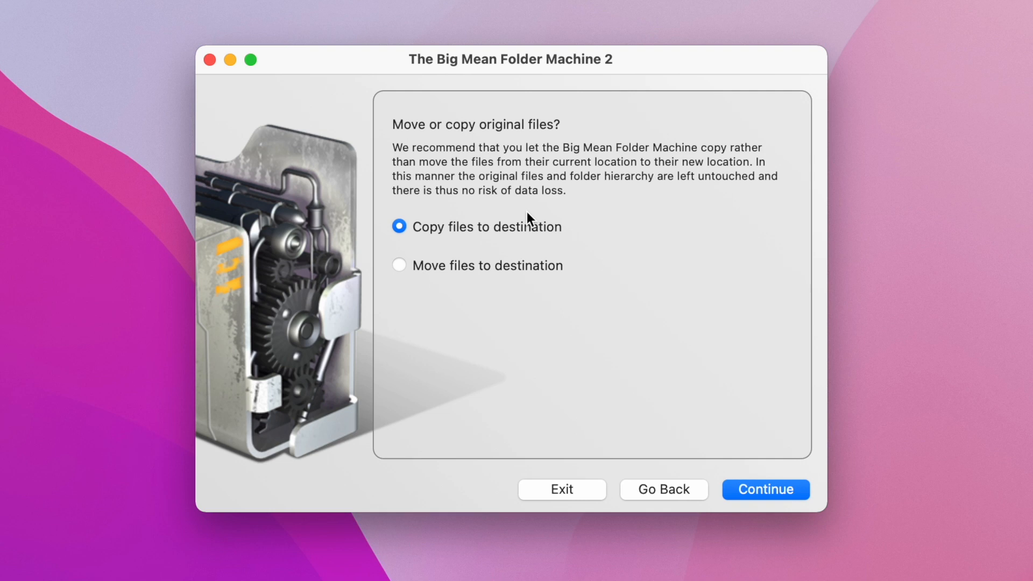
Choose to copy the files to the destination and preview the result, checking inside the 2016 and 2008 folders
left_click(756, 494)
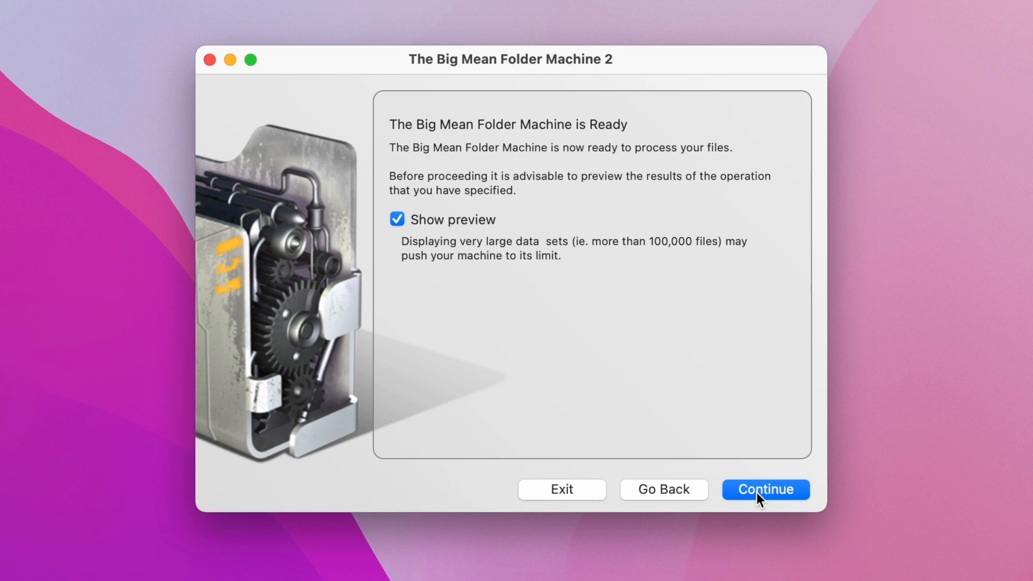
left_click(757, 493)
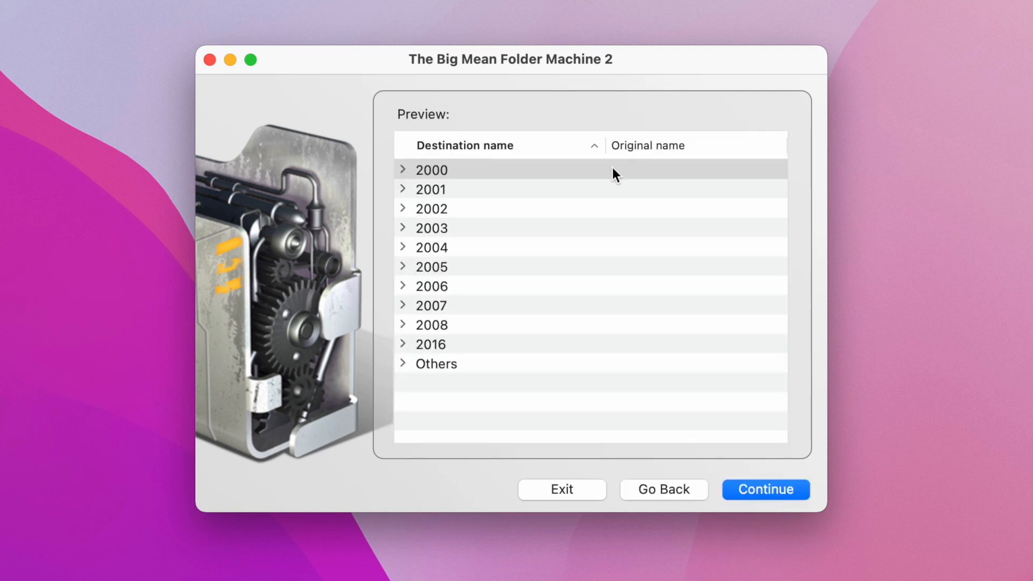
left_click(404, 344)
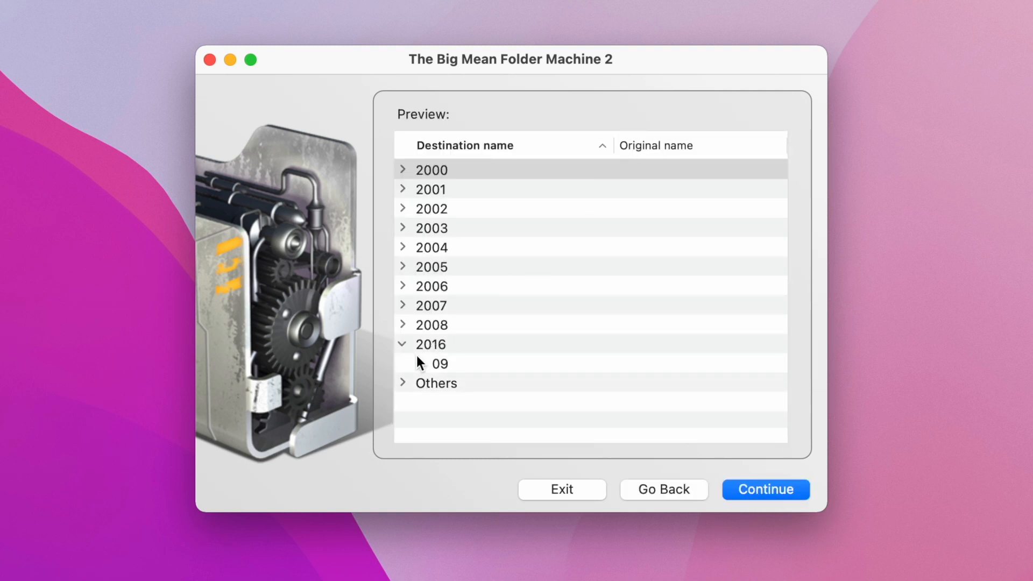
left_click(418, 359)
left_click(418, 359)
left_click(403, 344)
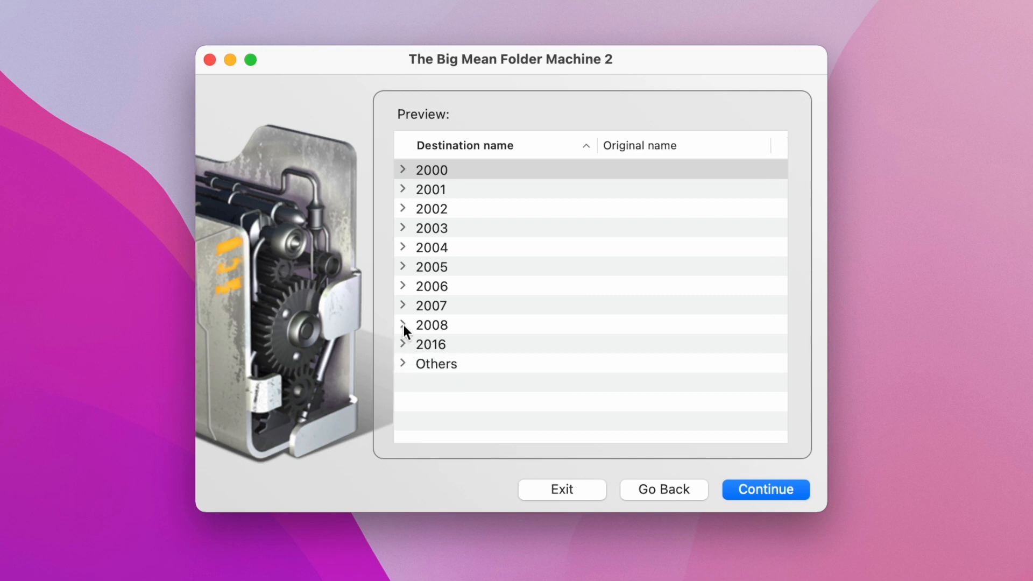
left_click(403, 325)
left_click(404, 325)
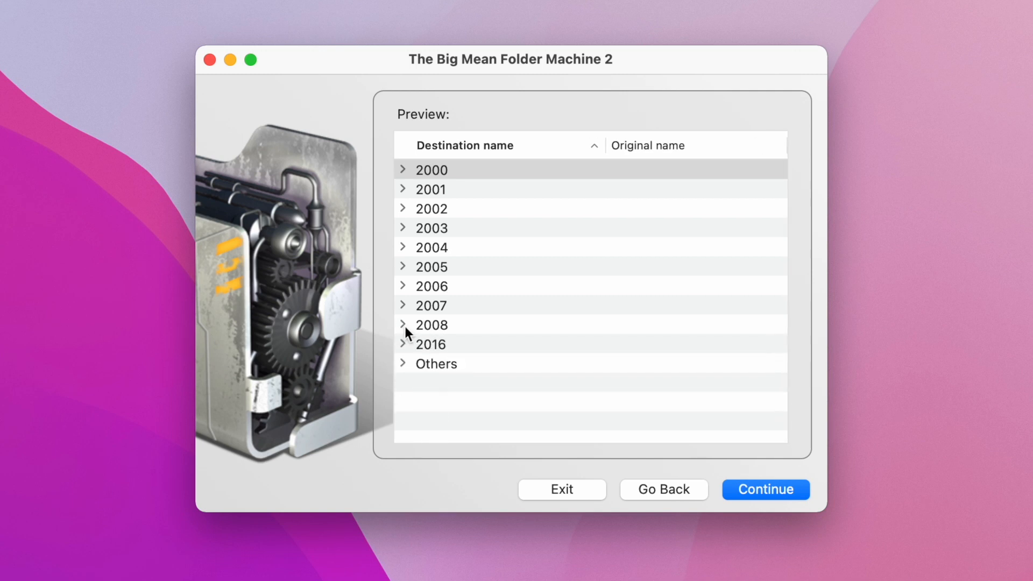
Process the files as previewed and quit the program
left_click(746, 486)
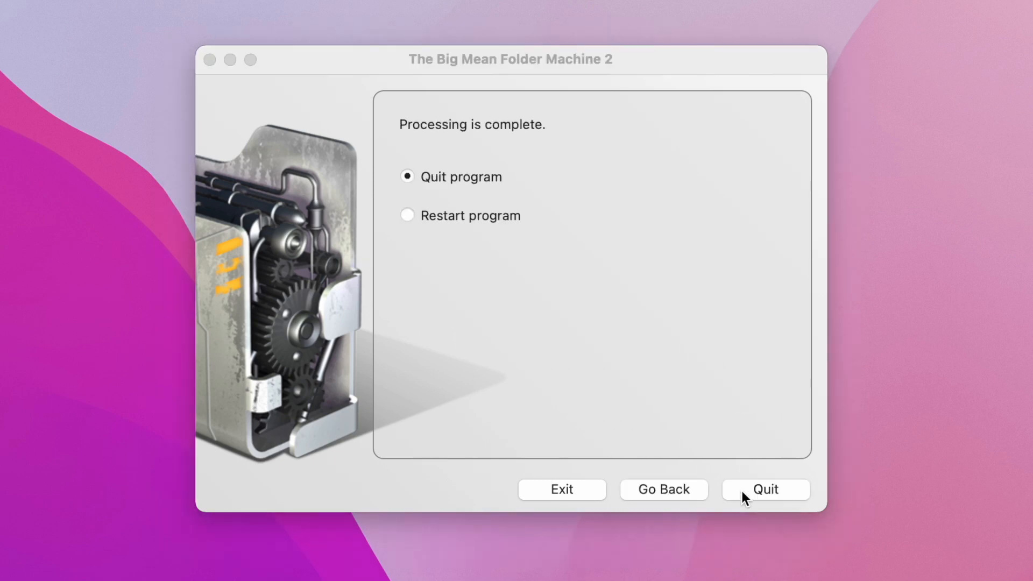
left_click(740, 489)
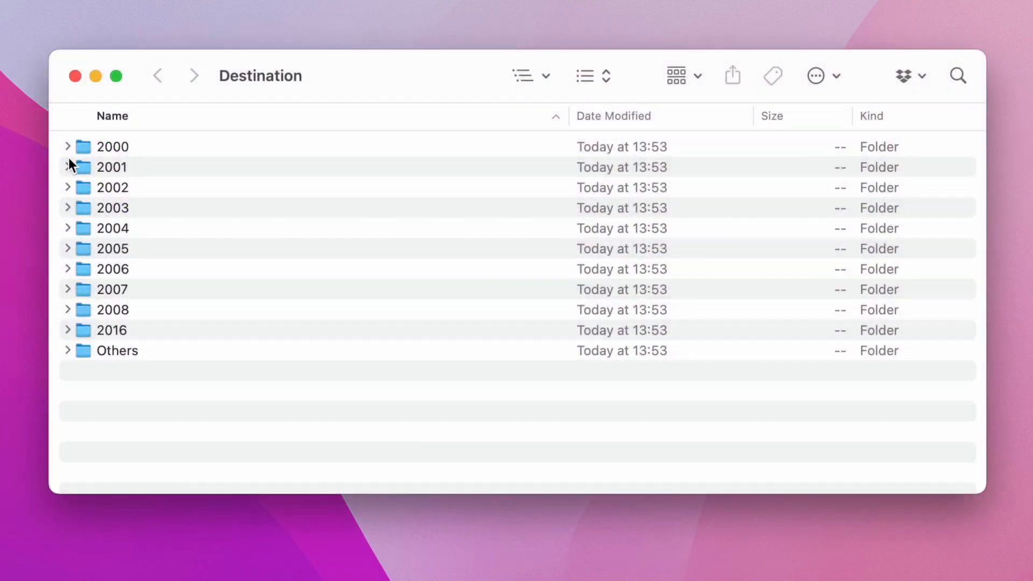
Examine the sorted Destination folder in Finder, looking inside 2000 and the 02 and 03 month folders of 2008
left_click(64, 148)
left_click(64, 148)
left_click(68, 310)
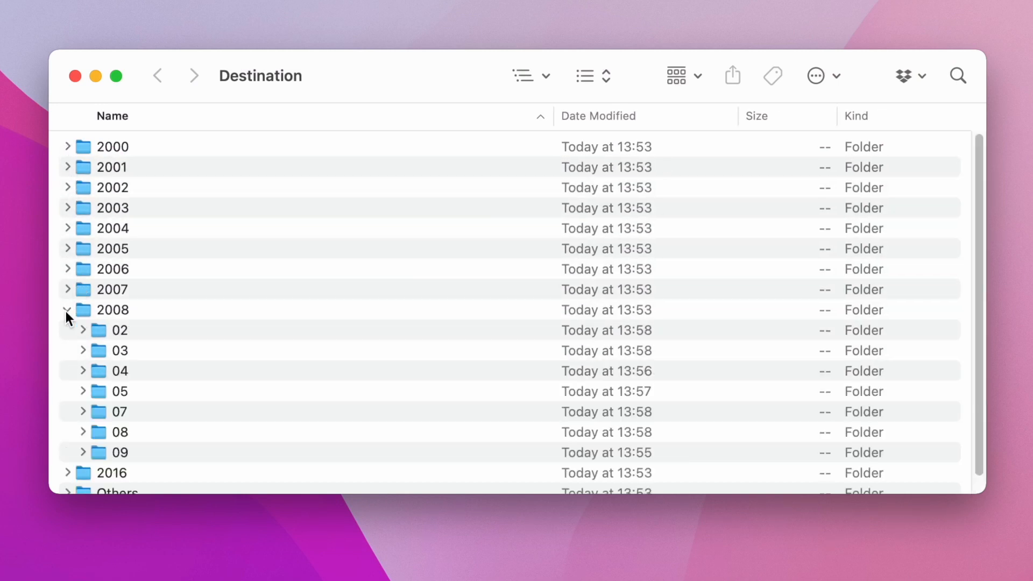
left_click(83, 329)
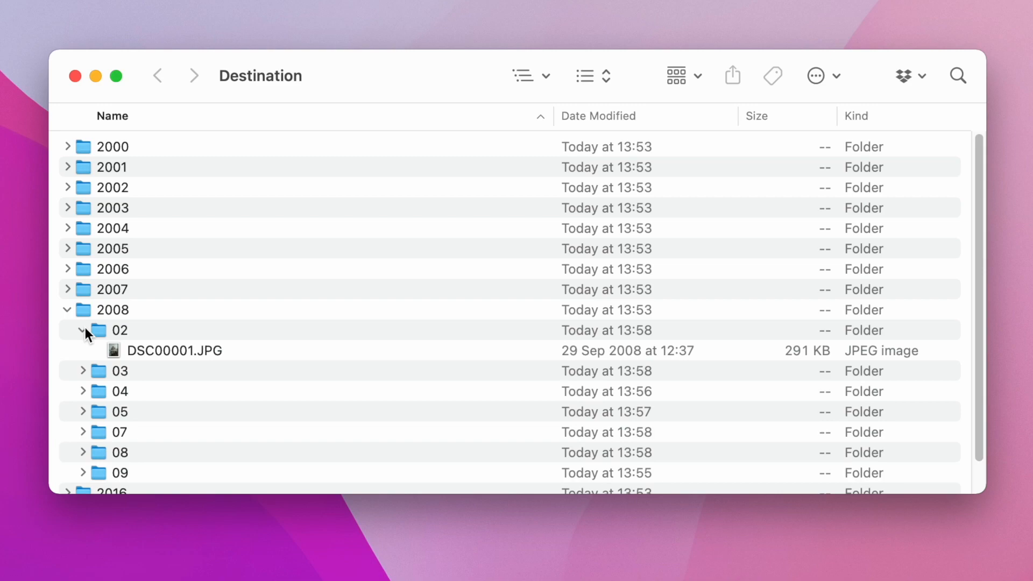
left_click(84, 329)
left_click(83, 350)
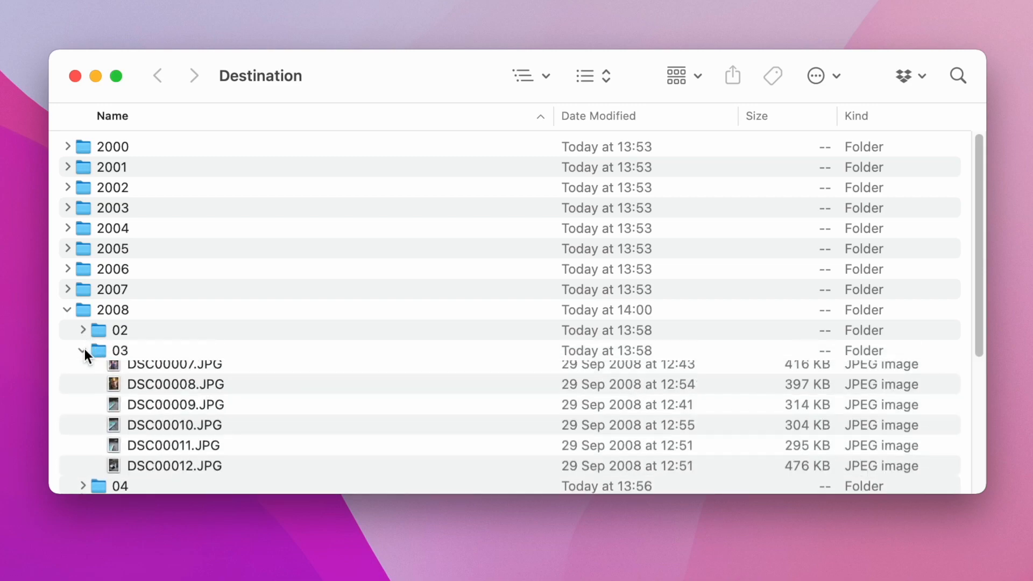